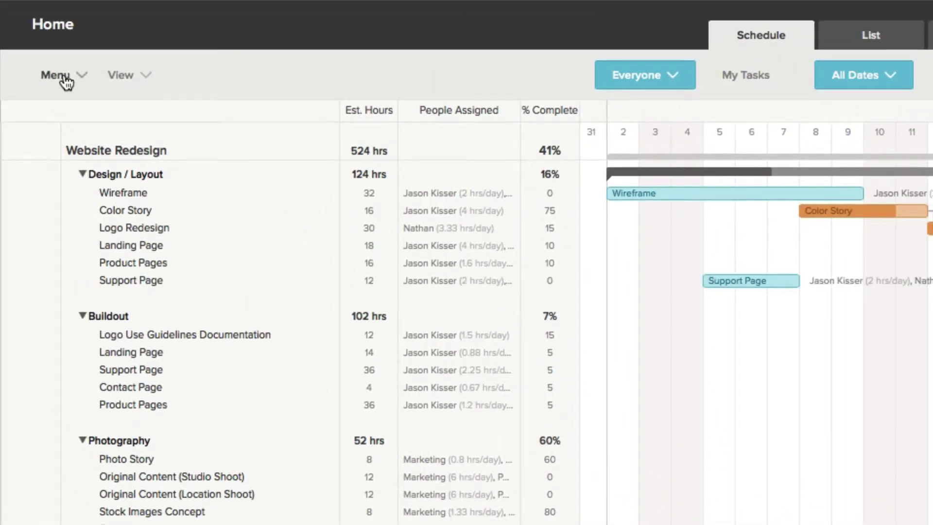
- Set 'enable hours' to Yes in the Website Redesign project settings
{"action": "left_click", "coordinate": [59, 76]}
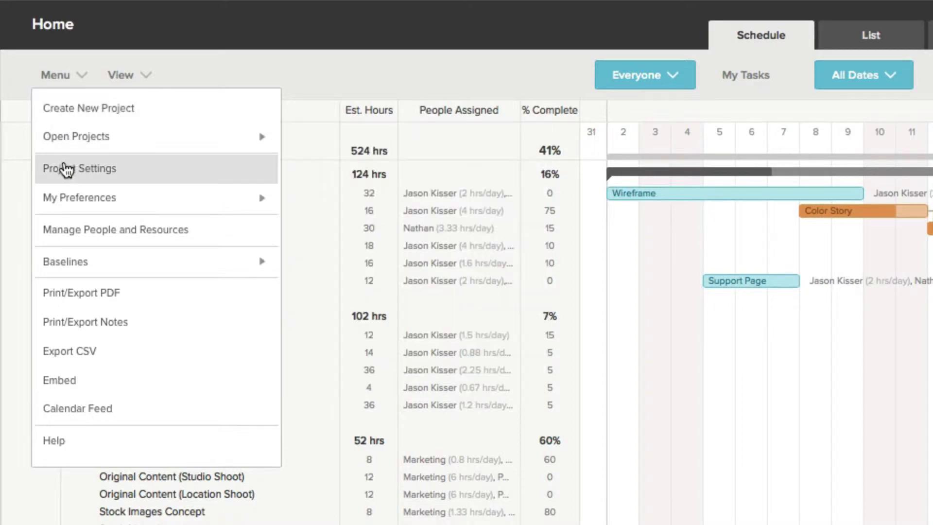
{"action": "left_click", "coordinate": [66, 169]}
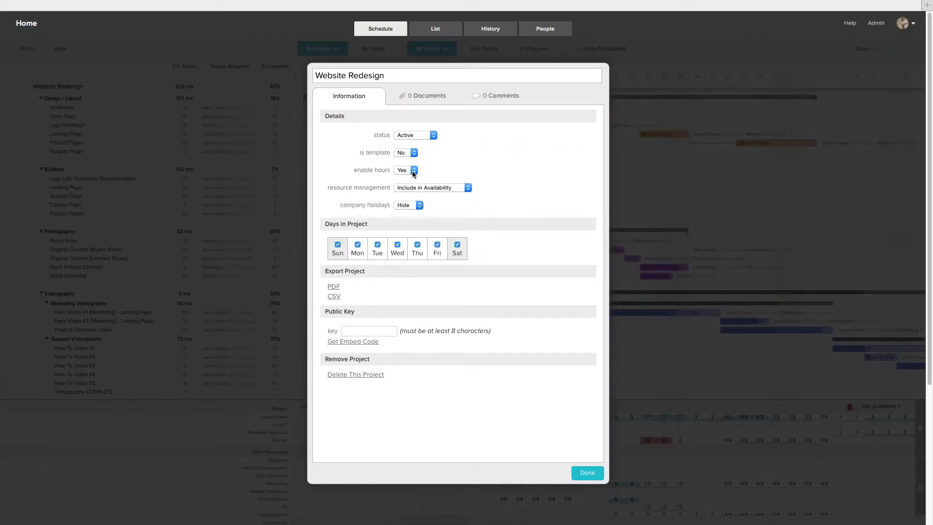
{"action": "left_click", "coordinate": [413, 170]}
{"action": "left_click", "coordinate": [443, 168]}
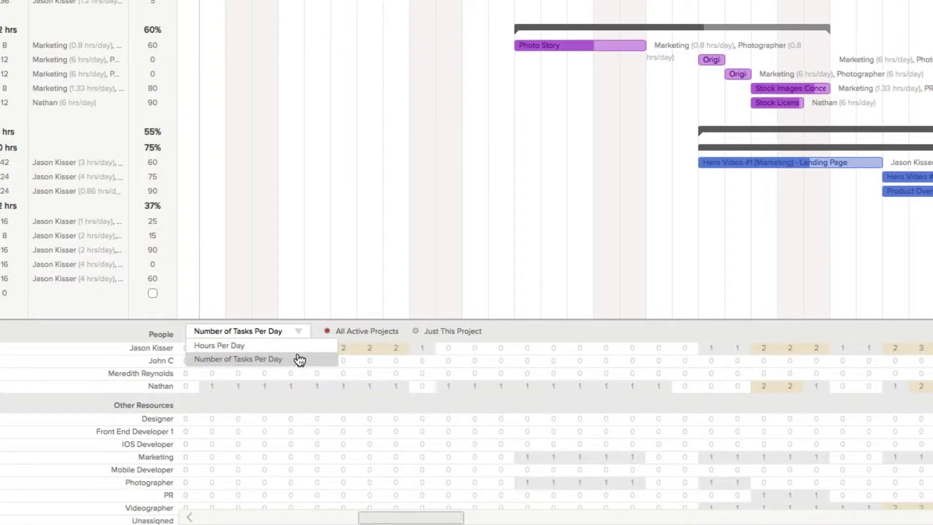
- Switch the People workload panel from task counts to Hours Per Day
{"action": "left_click", "coordinate": [220, 345]}
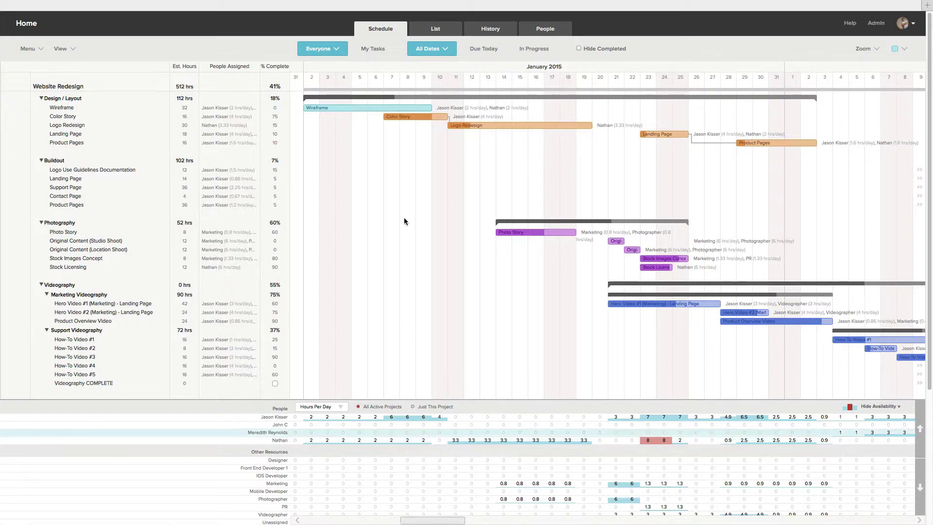
{"action": "mouse_move", "coordinate": [414, 117]}
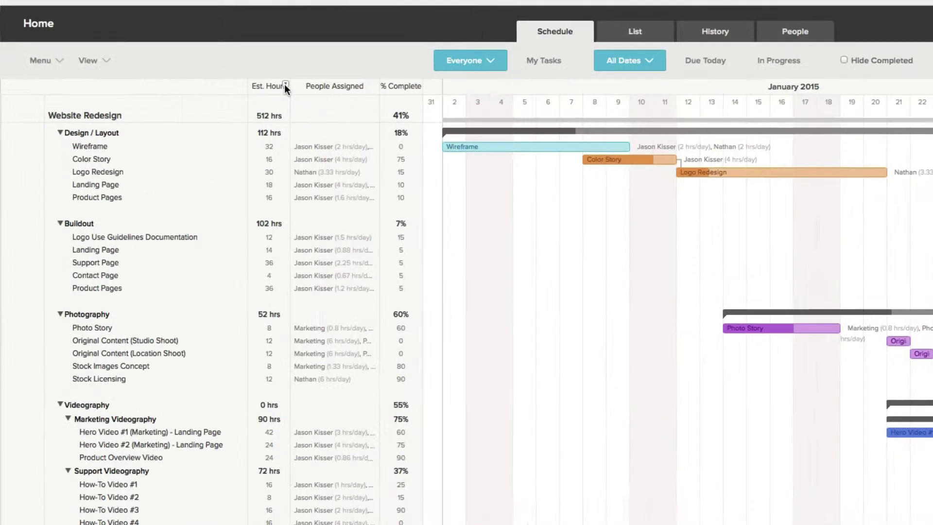
{"action": "left_click", "coordinate": [285, 86]}
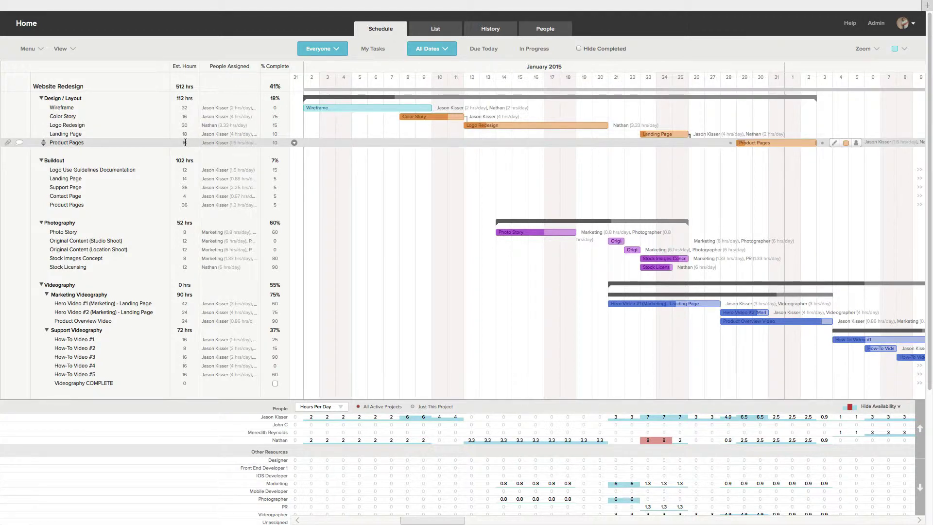
{"action": "double_click", "coordinate": [185, 142]}
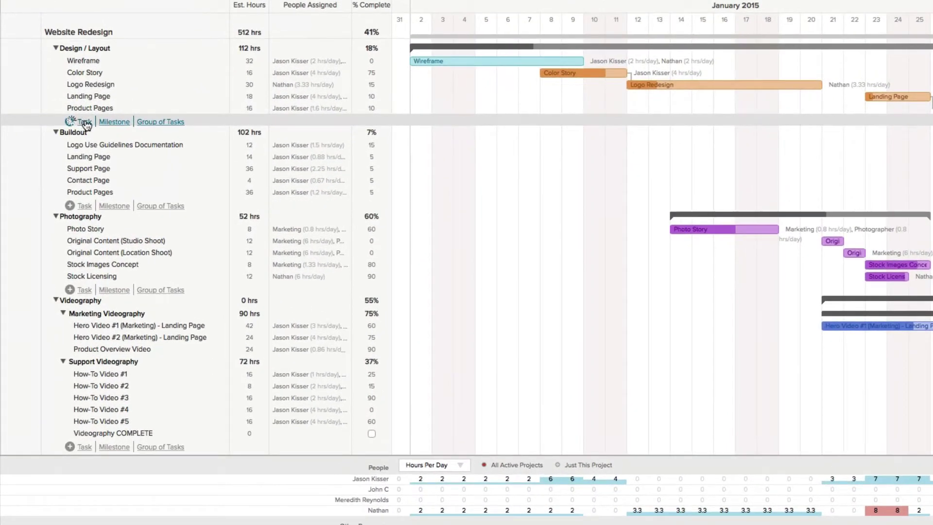
- Create the Support Page task under Design / Layout with 20 estimated hours, spanning Jan 5–9
{"action": "left_click", "coordinate": [84, 121]}
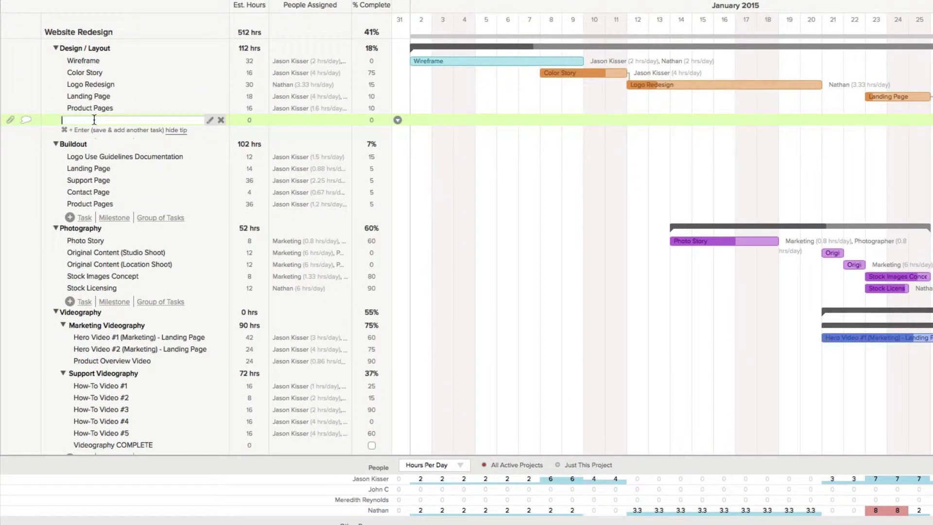
{"action": "type", "text": "Support Page"}
{"action": "key", "text": "Tab"}
{"action": "type", "text": "20"}
{"action": "key", "text": "Return"}
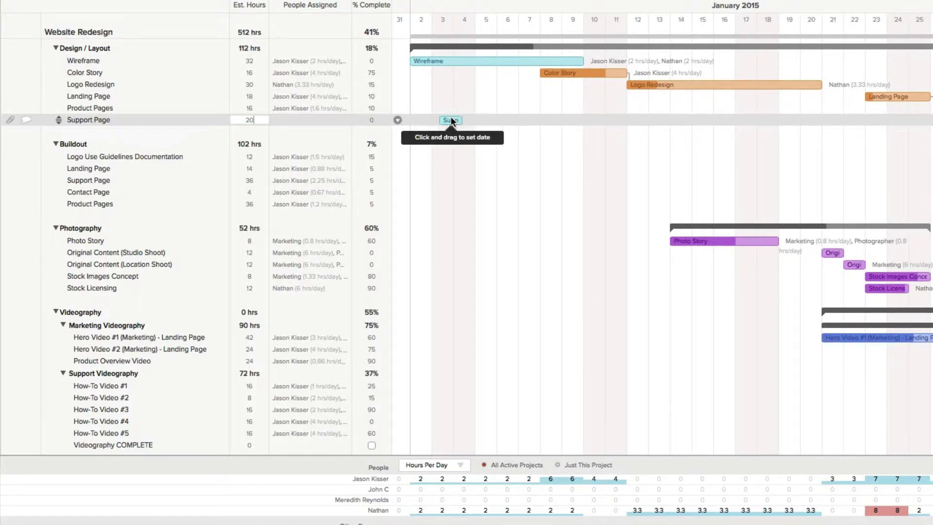
{"action": "left_click_drag", "start_coordinate": [474, 120], "coordinate": [583, 118]}
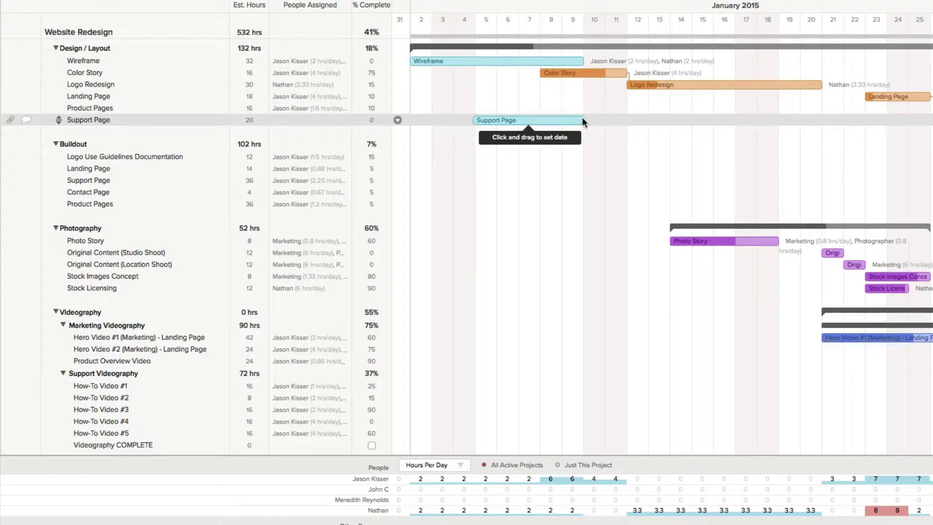
{"action": "left_click", "coordinate": [315, 120]}
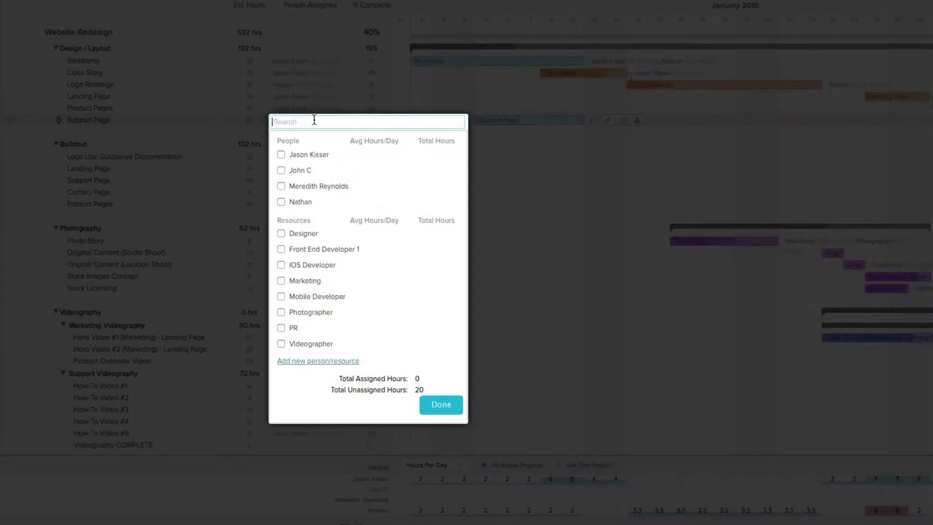
{"action": "left_click", "coordinate": [281, 155]}
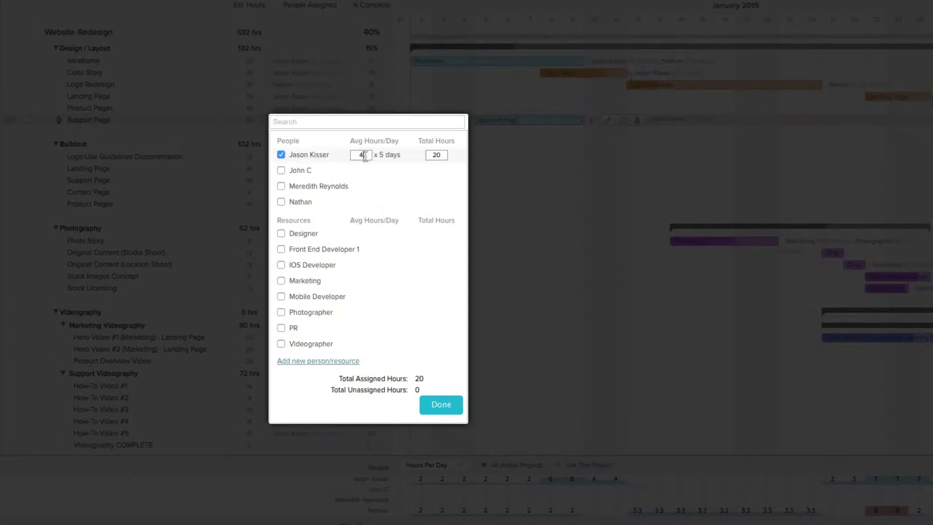
{"action": "left_click_drag", "start_coordinate": [363, 155], "coordinate": [354, 155]}
{"action": "type", "text": "2"}
{"action": "key", "text": "Tab"}
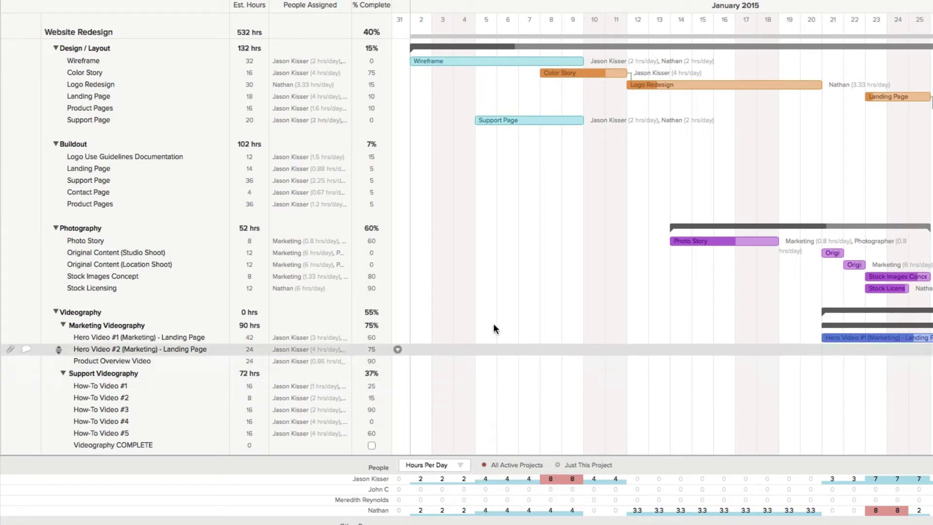
{"action": "mouse_move", "coordinate": [583, 121]}
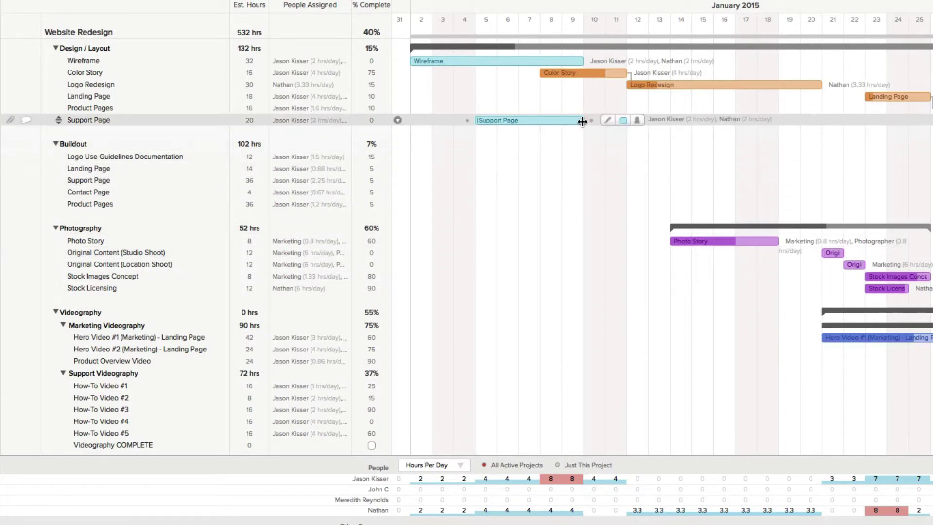
- Shorten the Support Page bar on the timeline to end January 7
{"action": "left_click_drag", "start_coordinate": [582, 121], "coordinate": [538, 121]}
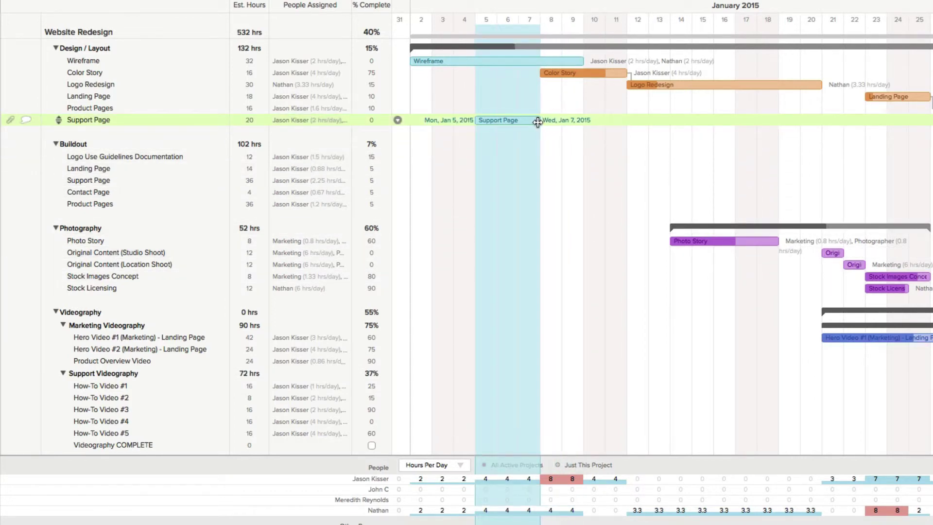